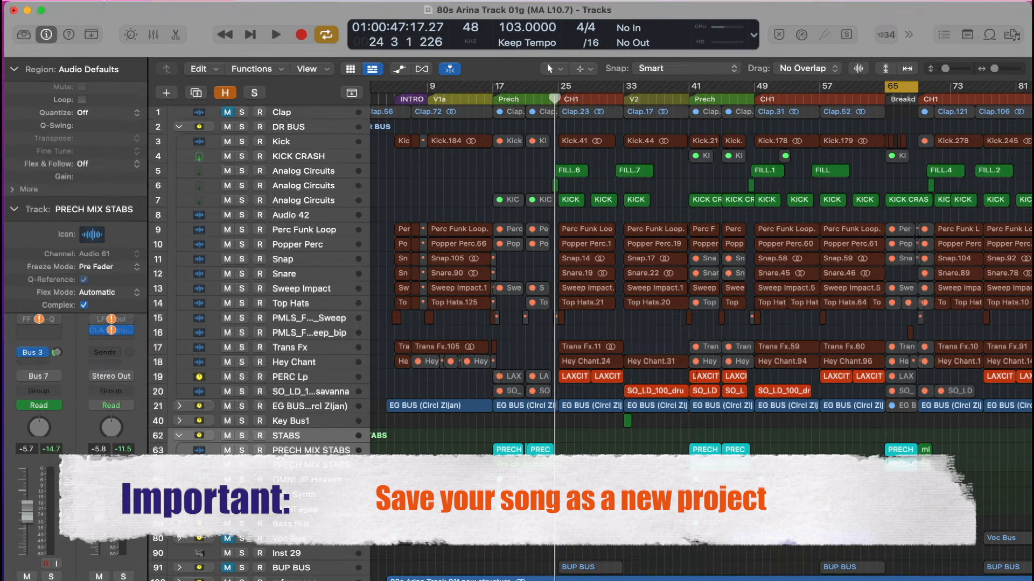
pyautogui.click(156, 6)
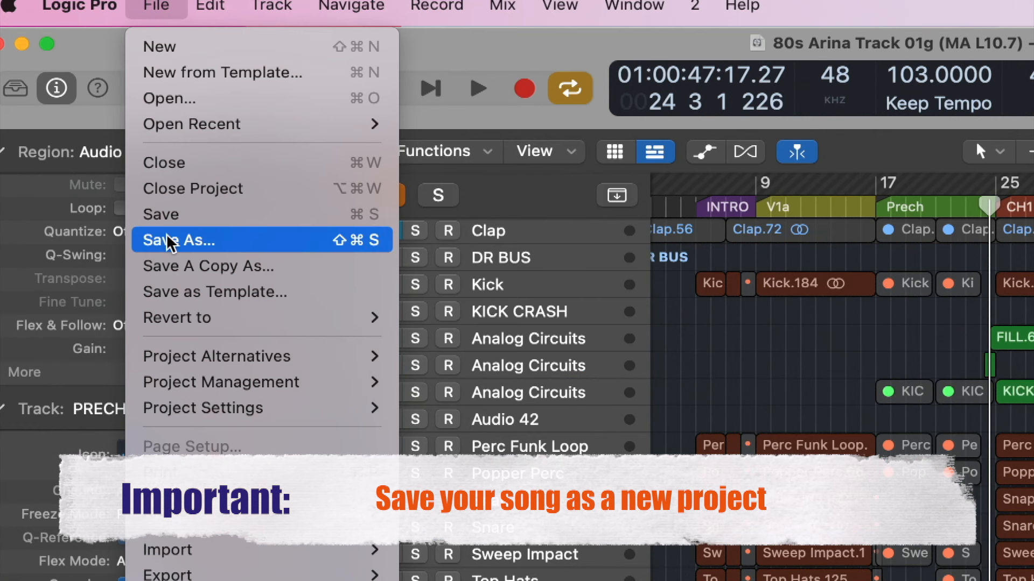
pyautogui.click(168, 240)
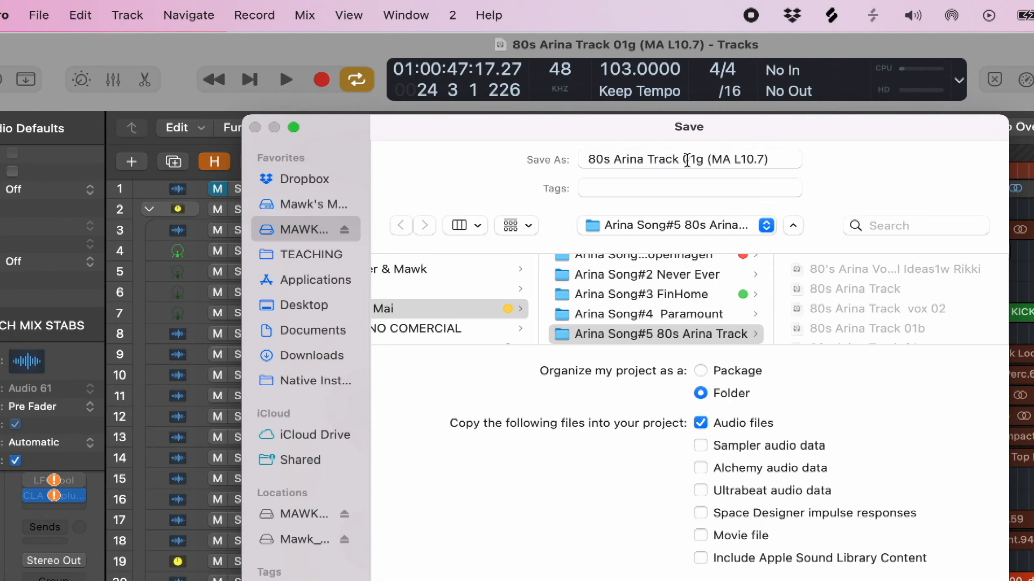
pyautogui.click(703, 159)
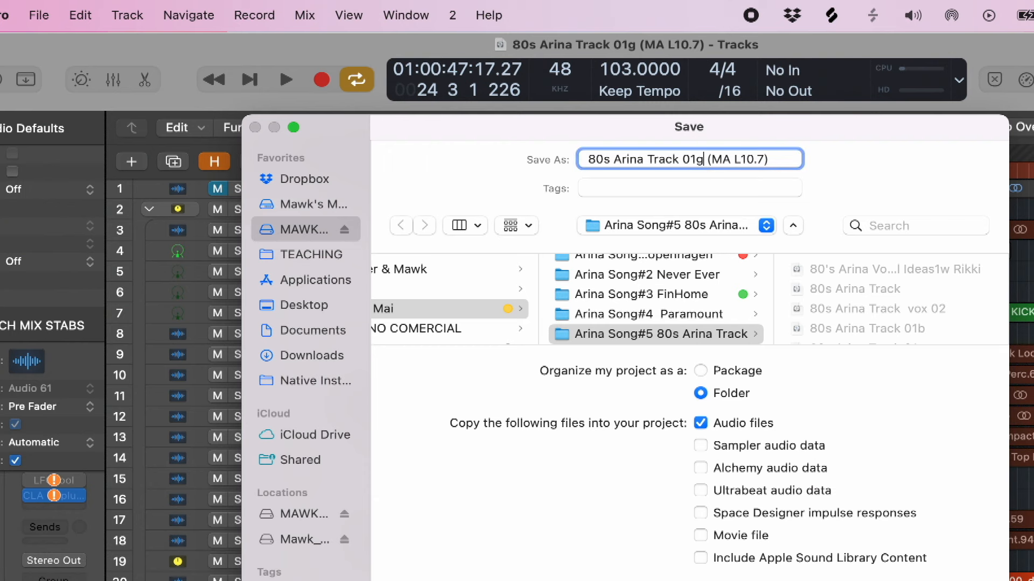
pyautogui.press('Return')
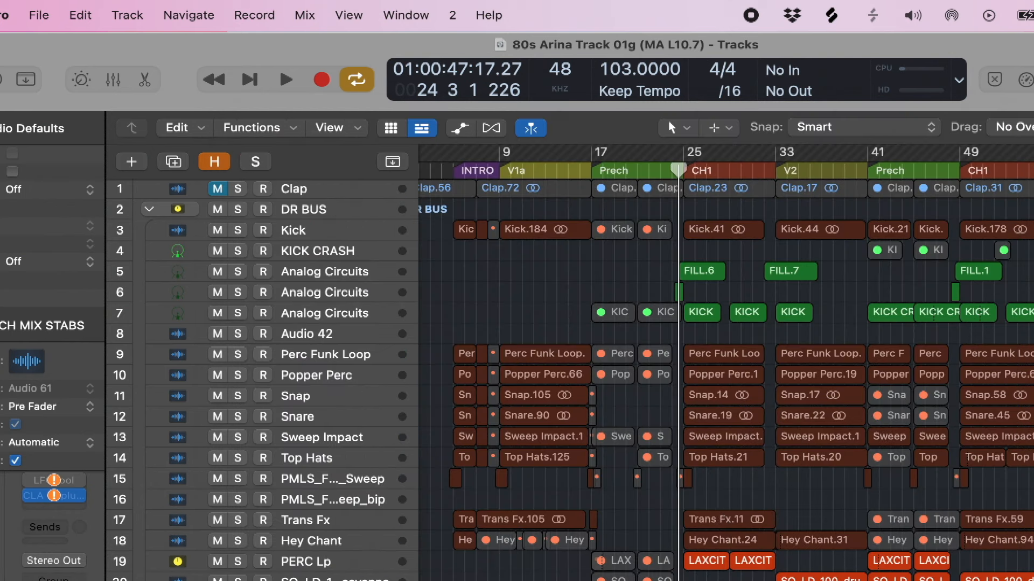
# - Create a new project alternative named "extended version"
pyautogui.click(39, 17)
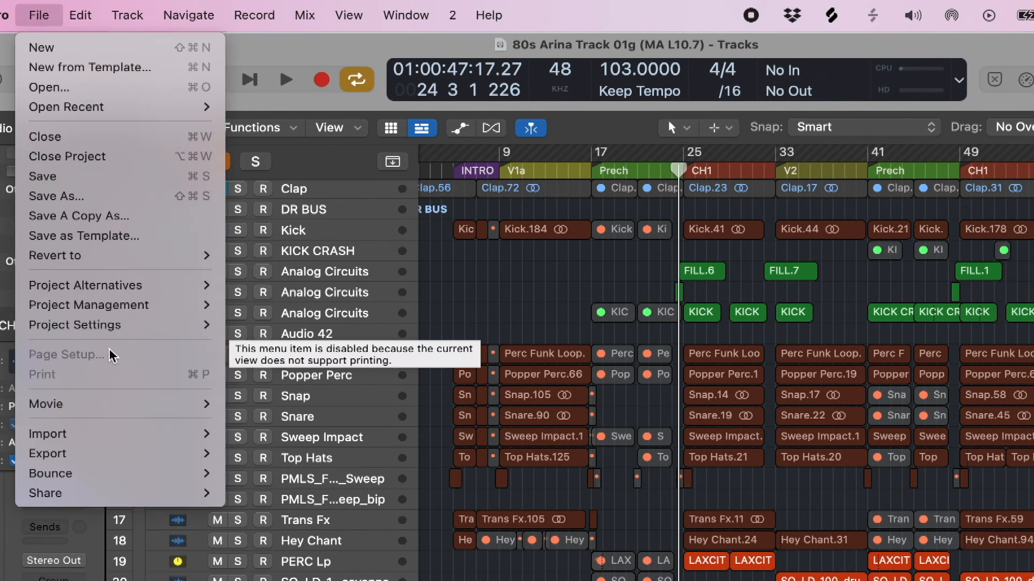
pyautogui.moveTo(213, 296)
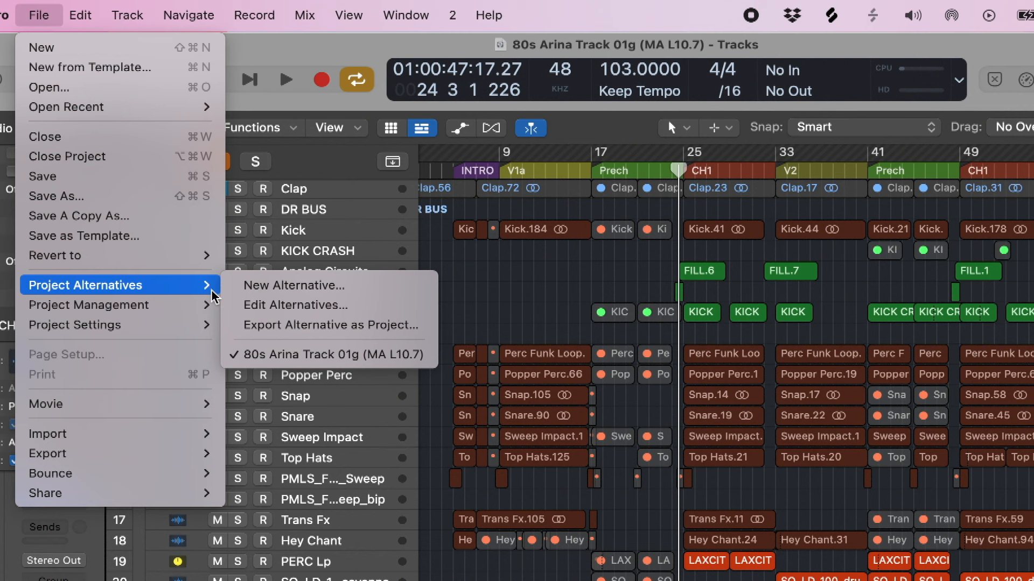
pyautogui.click(329, 285)
pyautogui.moveTo(458, 365); pyautogui.dragTo(417, 363)
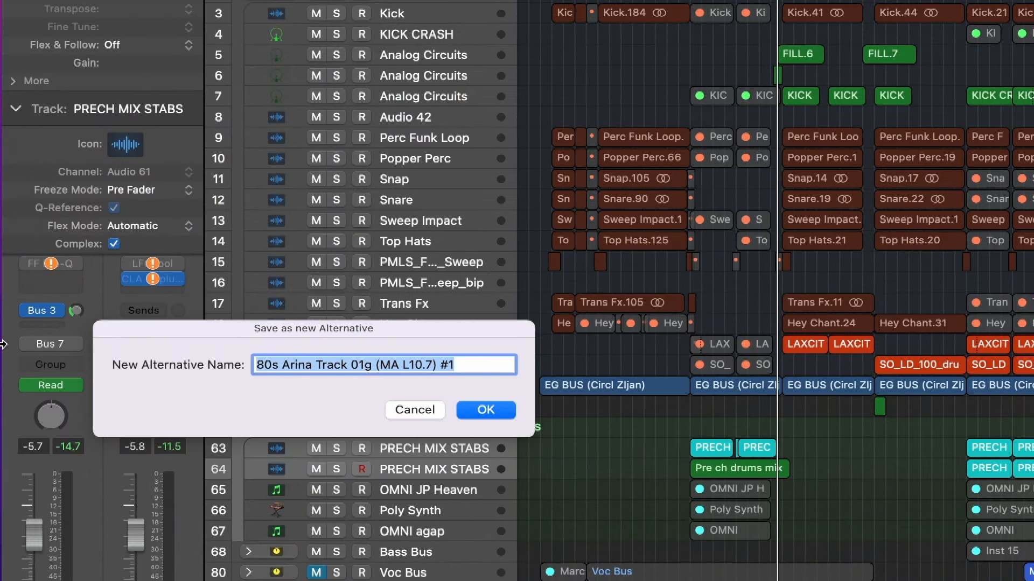
pyautogui.press('BackSpace')
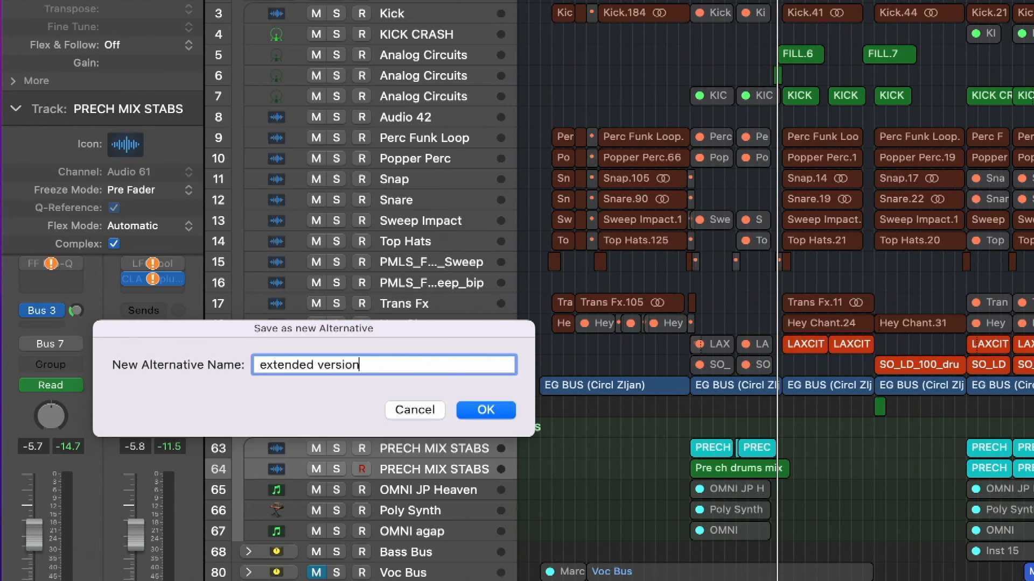
pyautogui.press('Return')
pyautogui.click(534, 242)
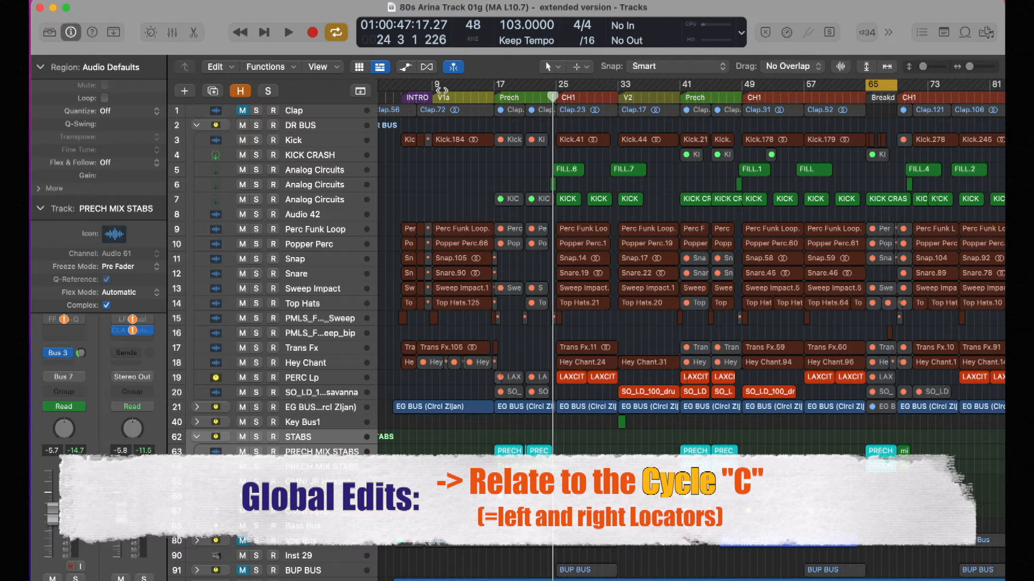
# - Set the cycle range to the V1a section, bars 9 to 17, and briefly show the global tracks to check the markers
pyautogui.moveTo(433, 85); pyautogui.dragTo(494, 86)
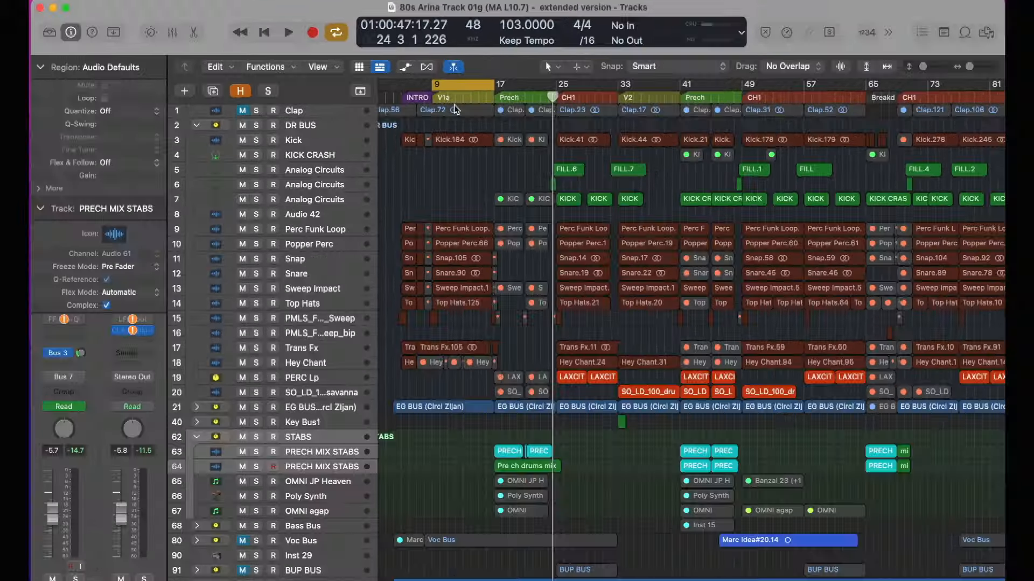
pyautogui.scroll(5, 452, 105)
pyautogui.press('g')
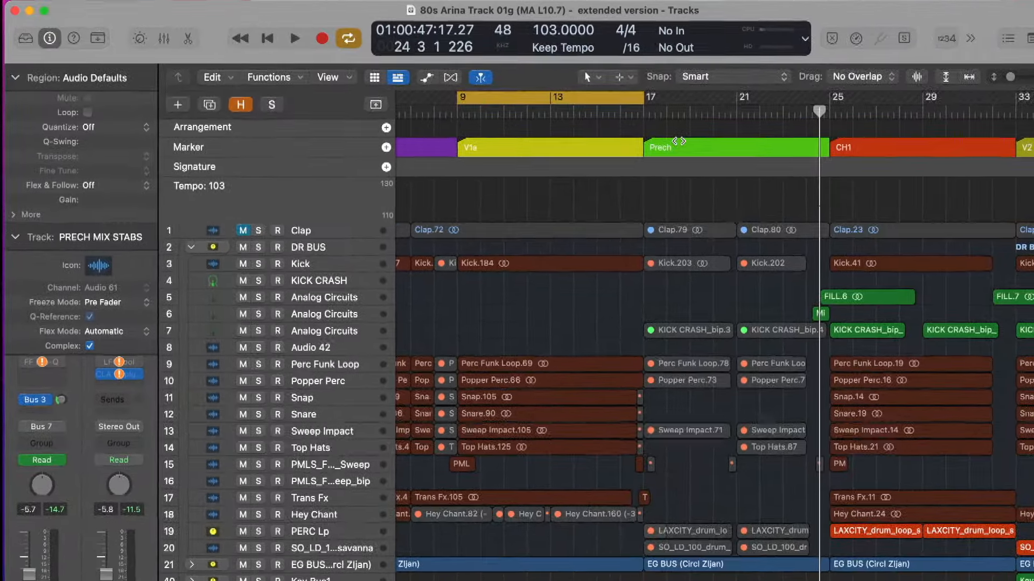
pyautogui.press('g')
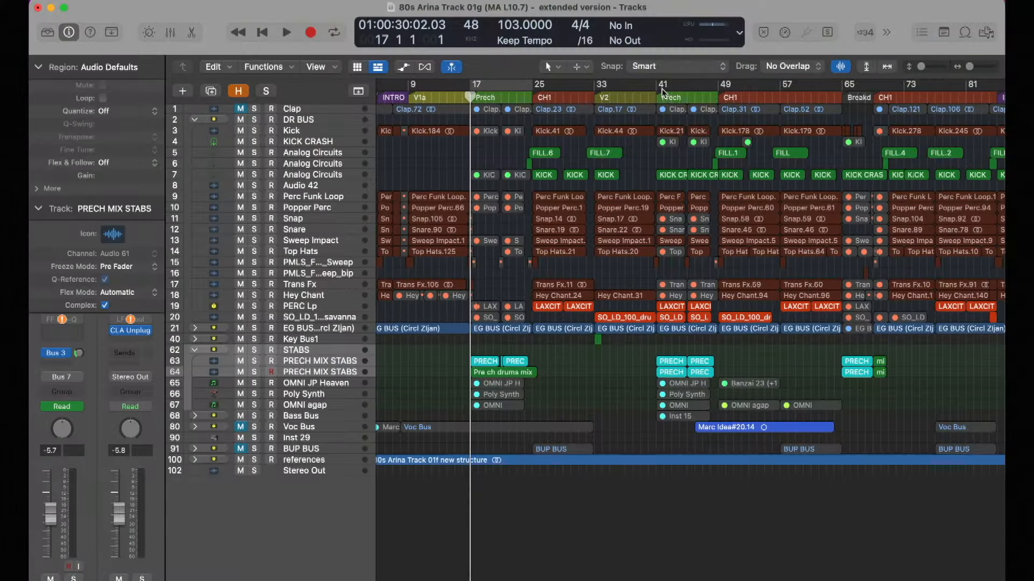
# - Turn the second Prech section, bars 41 to 49, into a skip cycle and play the song without it
pyautogui.moveTo(662, 91); pyautogui.dragTo(716, 91)
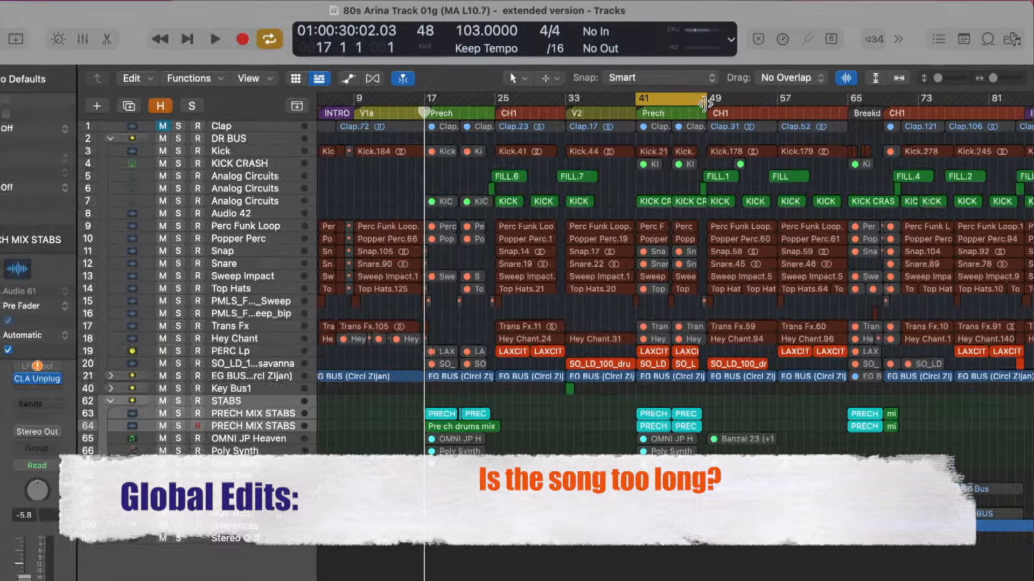
pyautogui.keyDown('ctrl'); pyautogui.click(679, 101); pyautogui.keyUp('ctrl')
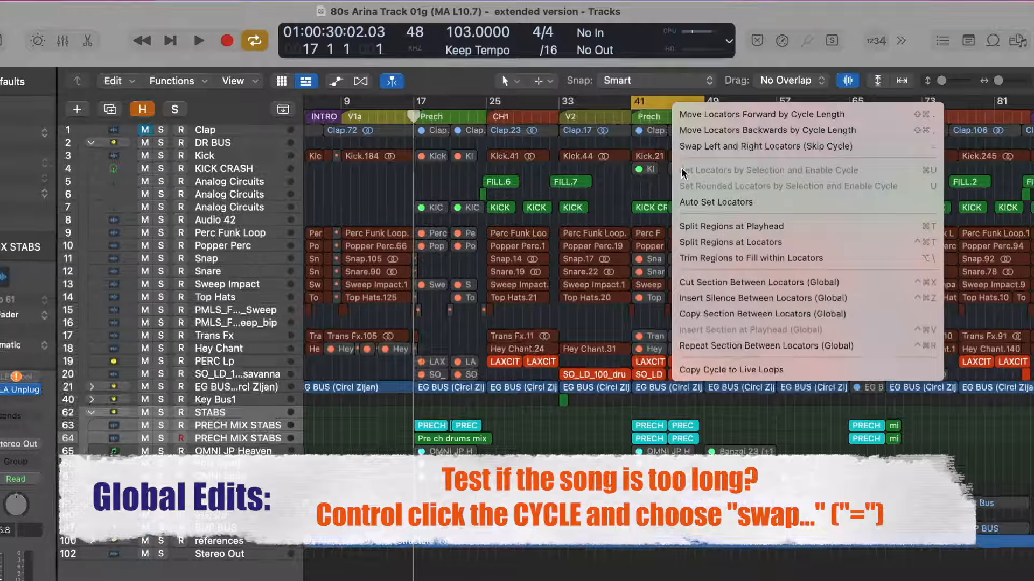
pyautogui.click(694, 146)
pyautogui.press('space')
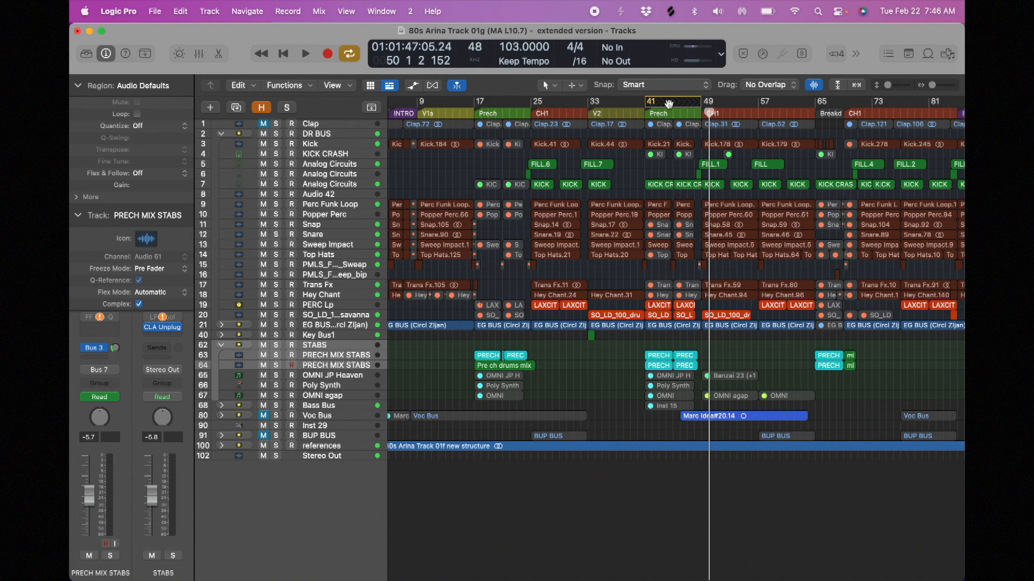
pyautogui.moveTo(692, 107); pyautogui.dragTo(699, 108)
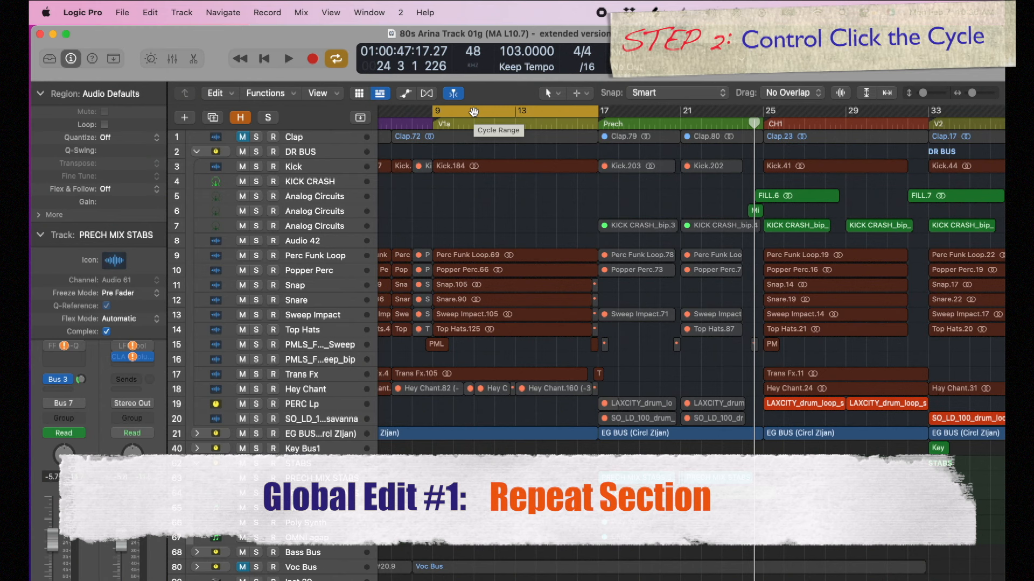
# - Repeat the V1a section at bars 9 to 17 globally across all tracks
pyautogui.keyDown('ctrl'); pyautogui.click(474, 112); pyautogui.keyUp('ctrl')
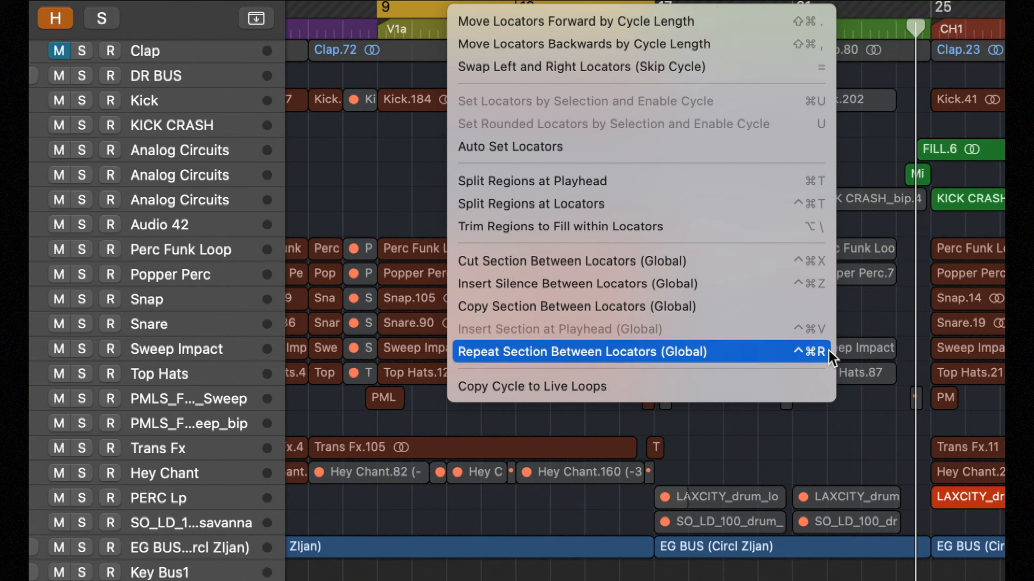
pyautogui.click(798, 358)
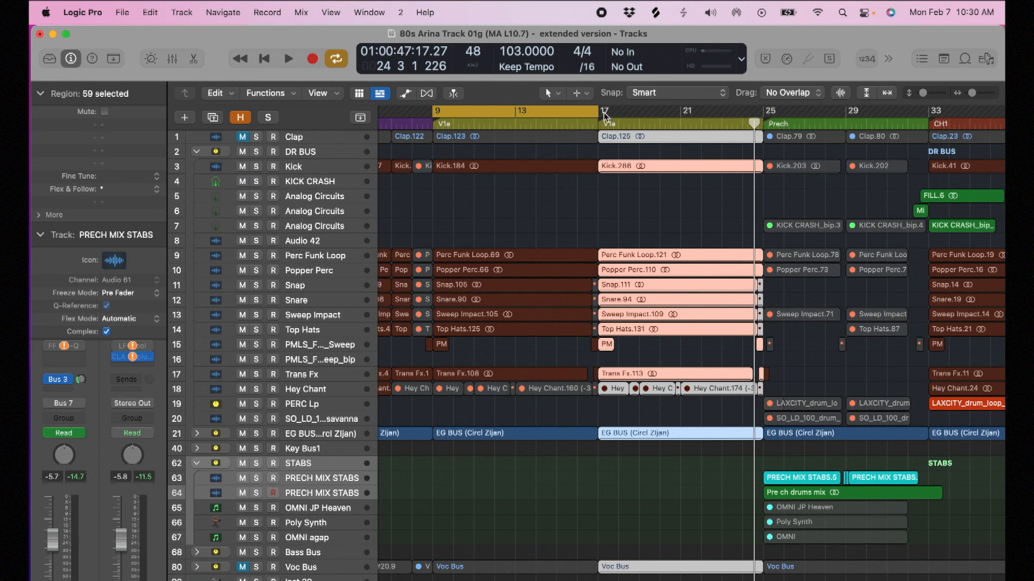
# - Set the cycle range over the repeated V1a, bars 17 to 25, and cut that section globally
pyautogui.moveTo(606, 115); pyautogui.dragTo(763, 112)
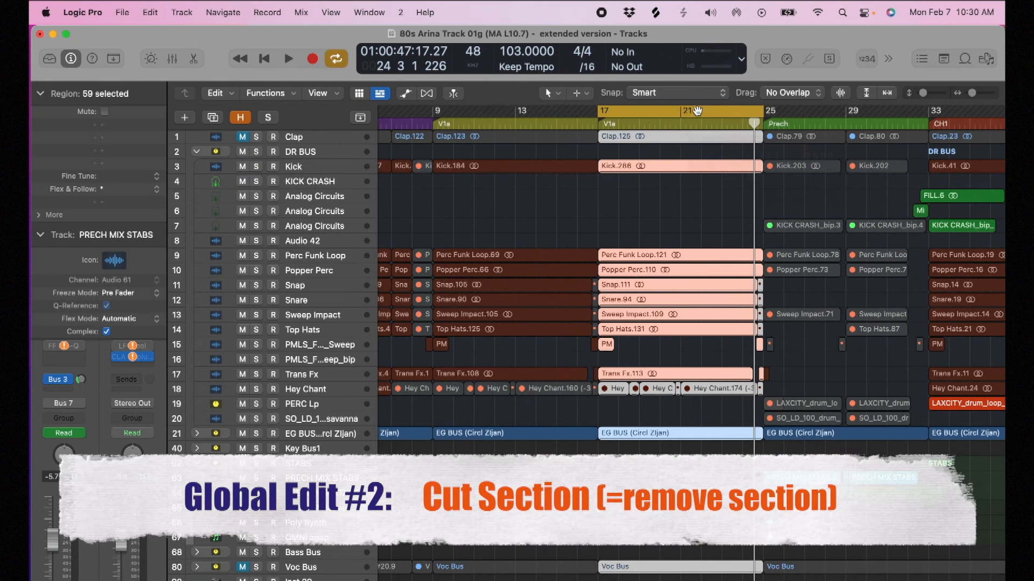
pyautogui.keyDown('ctrl'); pyautogui.click(687, 111); pyautogui.keyUp('ctrl')
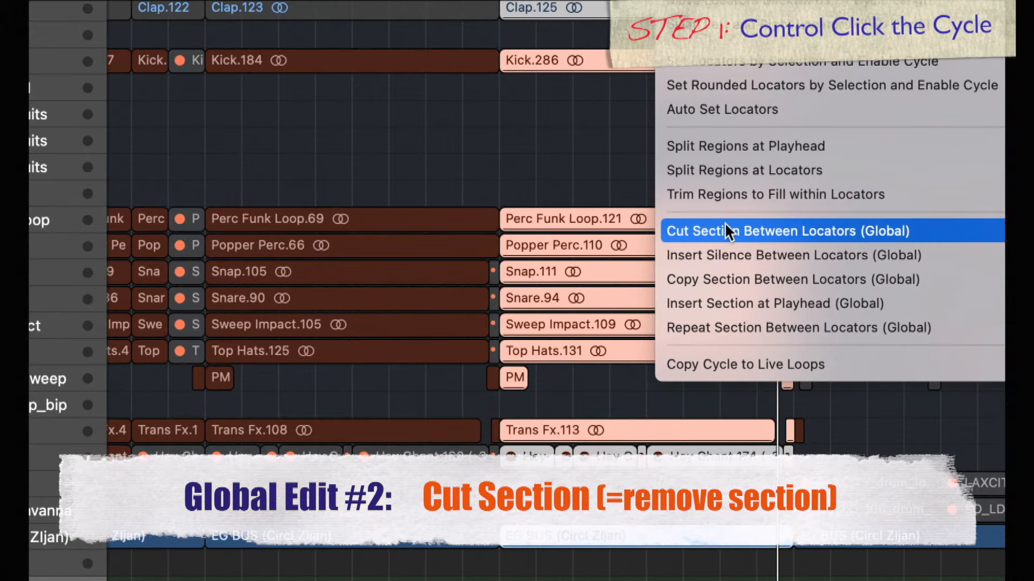
pyautogui.click(726, 231)
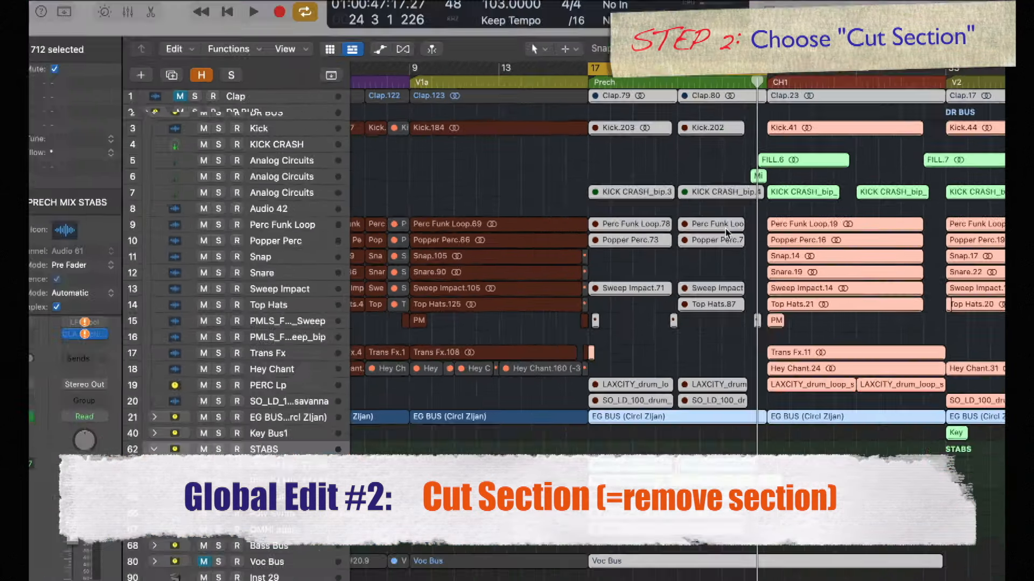
# - Set the cycle range to about bars 1 to 6, move the playhead to bar 1, and insert the cut V1a section there globally
pyautogui.hscroll(-5, 725, 264)
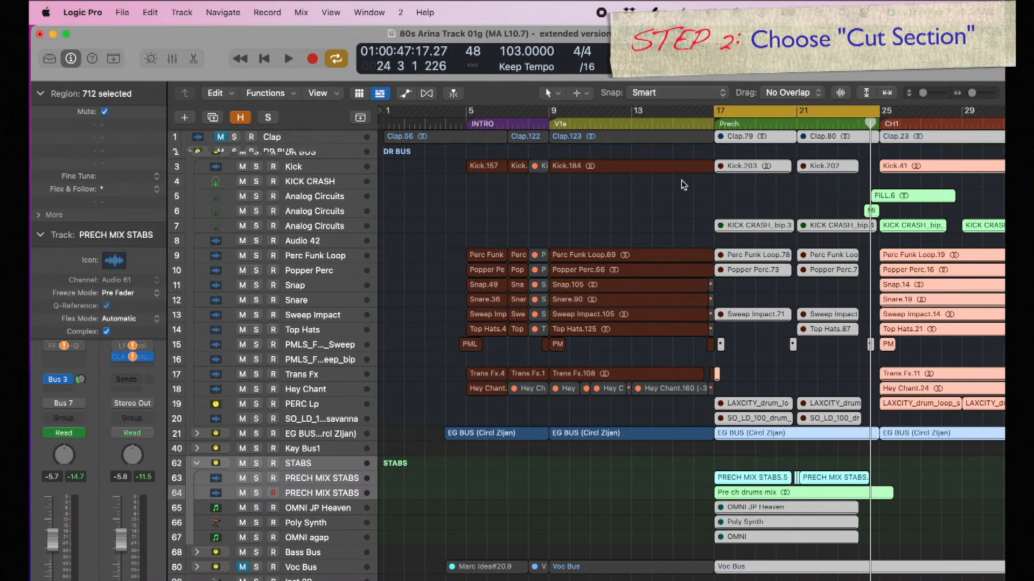
pyautogui.moveTo(388, 112)
pyautogui.mouseDown()
pyautogui.moveTo(465, 122)
pyautogui.moveTo(396, 123)
pyautogui.moveTo(487, 123)
pyautogui.mouseUp()
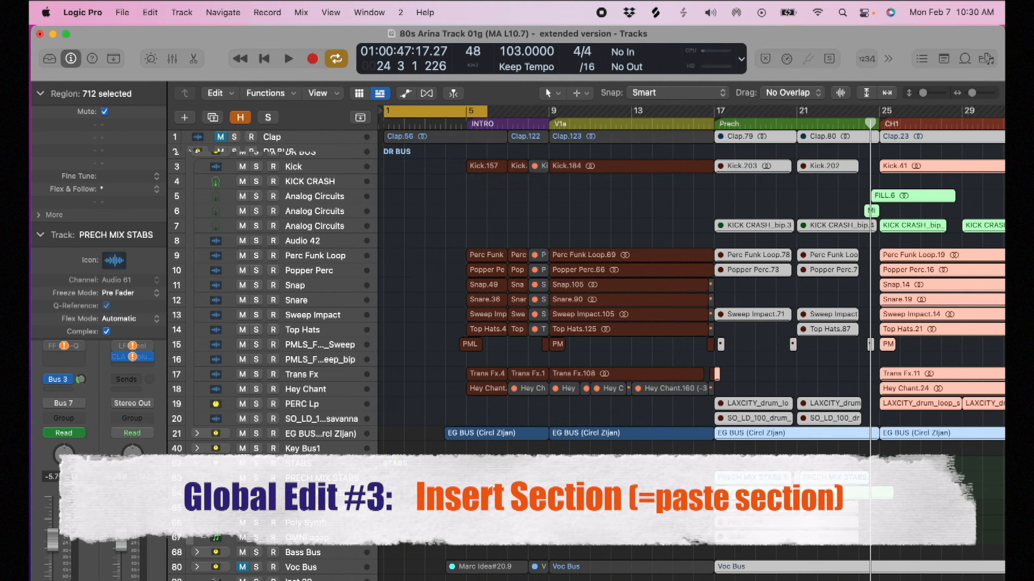
pyautogui.click(403, 124)
pyautogui.moveTo(380, 126)
pyautogui.mouseDown()
pyautogui.moveTo(442, 127)
pyautogui.moveTo(380, 128)
pyautogui.mouseUp()
pyautogui.rightClick(397, 111)
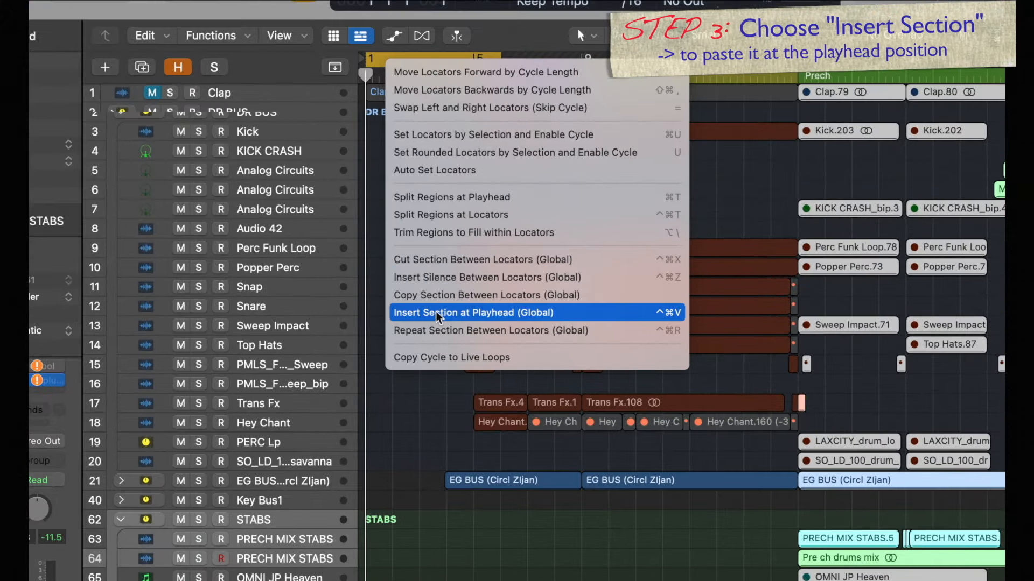
pyautogui.click(438, 306)
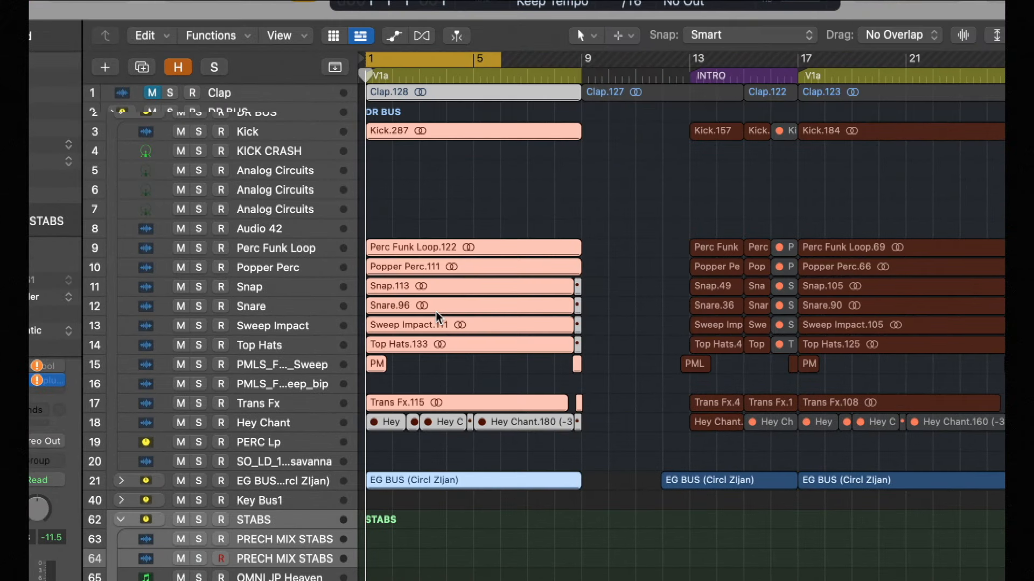
# - Set the cycle range to the gap before the INTRO, bars 9 to 13, and cut that section globally
pyautogui.click(600, 227)
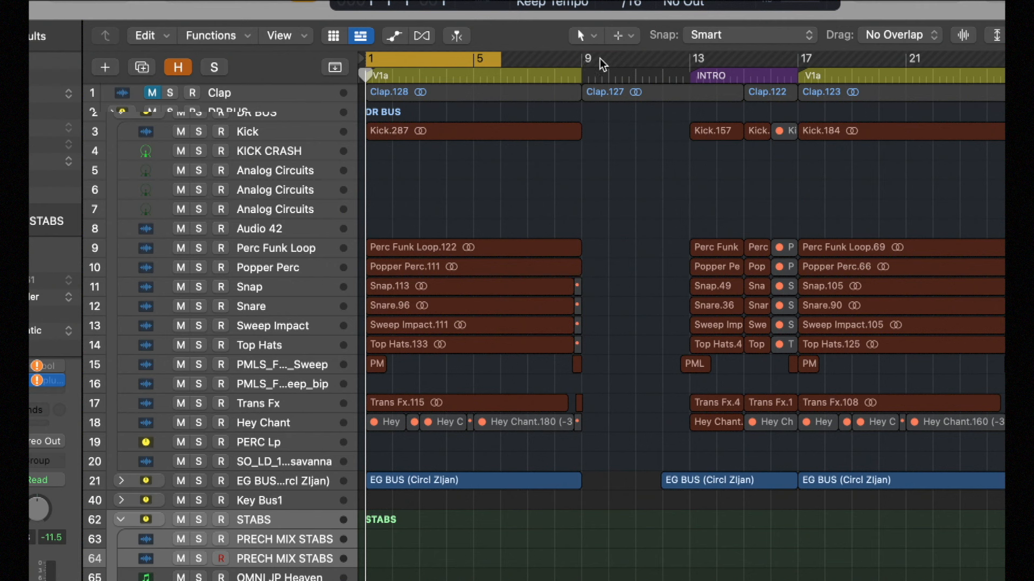
pyautogui.moveTo(603, 65); pyautogui.dragTo(690, 68)
pyautogui.scroll(-3, 690, 67)
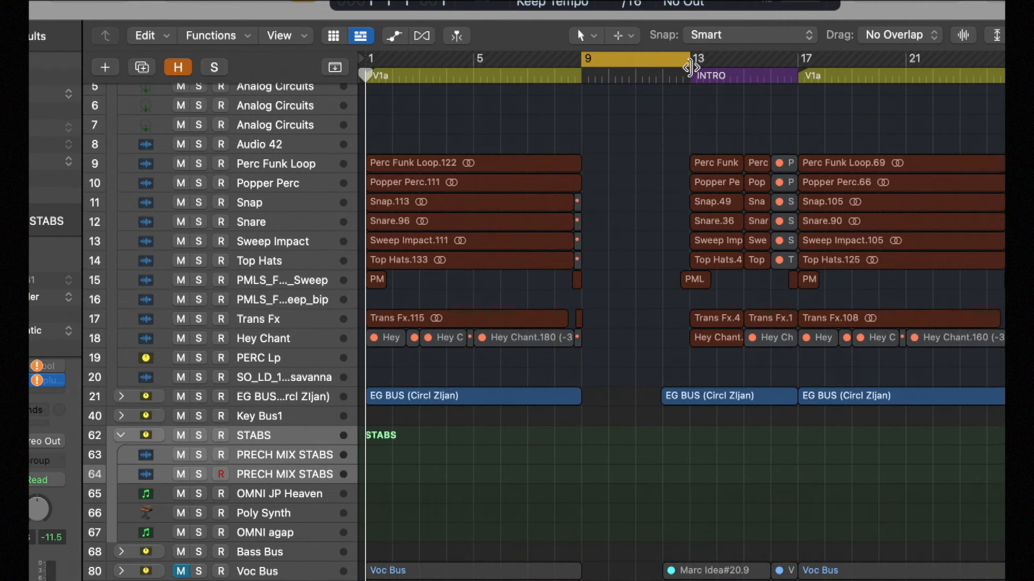
pyautogui.rightClick(643, 59)
pyautogui.click(683, 255)
# - Set the cycle range to bars 1 to 3 and insert two bars of silence globally before the opening V1a
pyautogui.moveTo(371, 60); pyautogui.dragTo(420, 60)
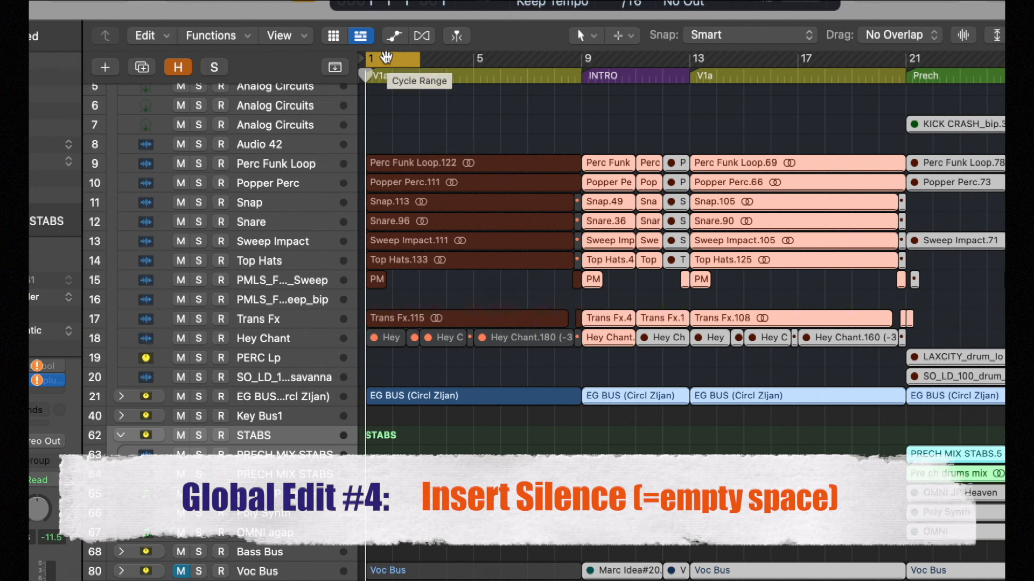
pyautogui.rightClick(393, 64)
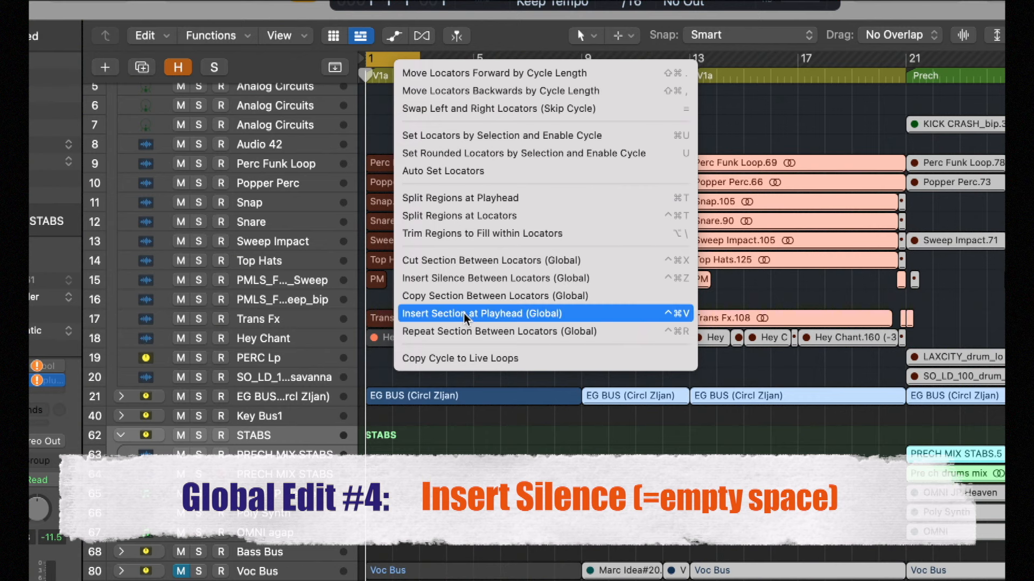
pyautogui.click(469, 280)
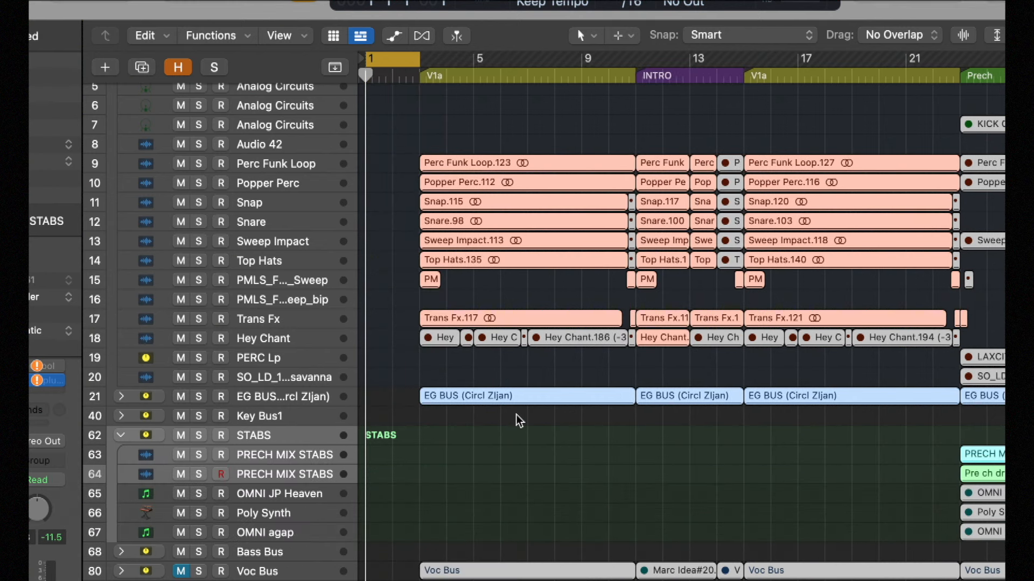
# - Examine the whole arrangement to check how the sections line up across all tracks
pyautogui.press('super+Up')
pyautogui.press('super+Up')
pyautogui.press('super+Left')
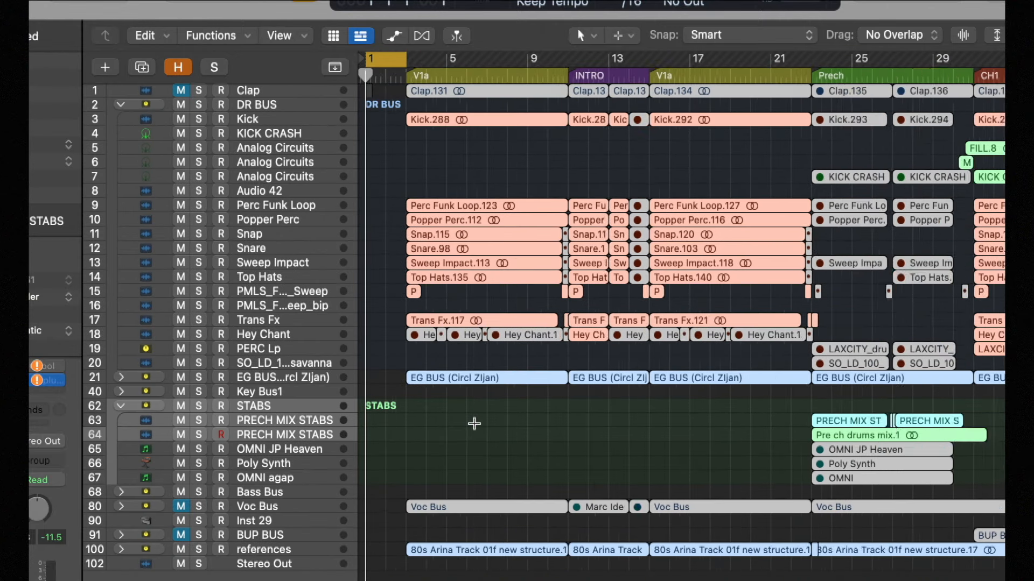
pyautogui.press('super+Left')
pyautogui.press('super+Left')
pyautogui.press('super+Left')
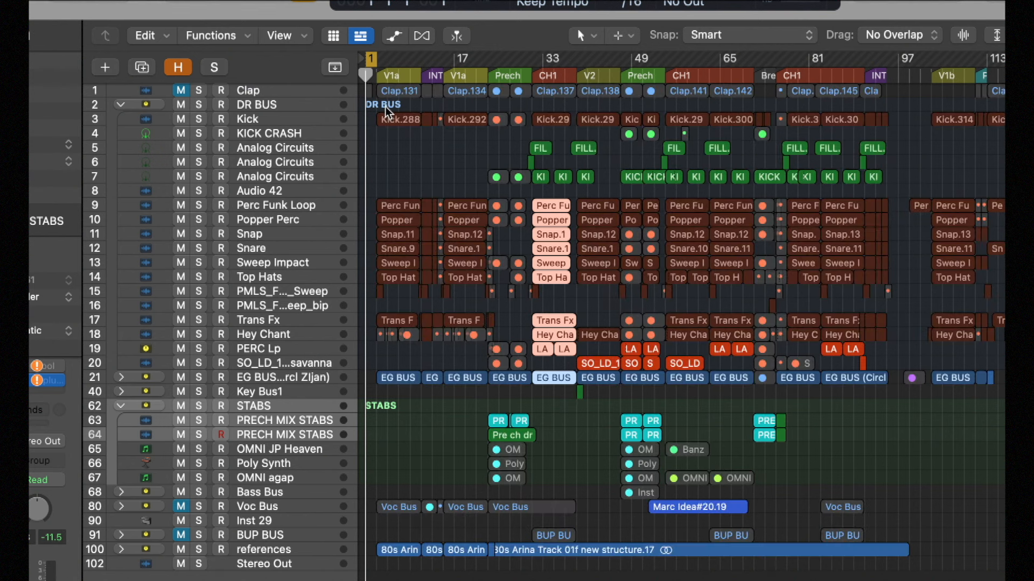
pyautogui.press('super+Right')
pyautogui.press('super+Right')
pyautogui.press('super+Right')
pyautogui.press('super+Right')
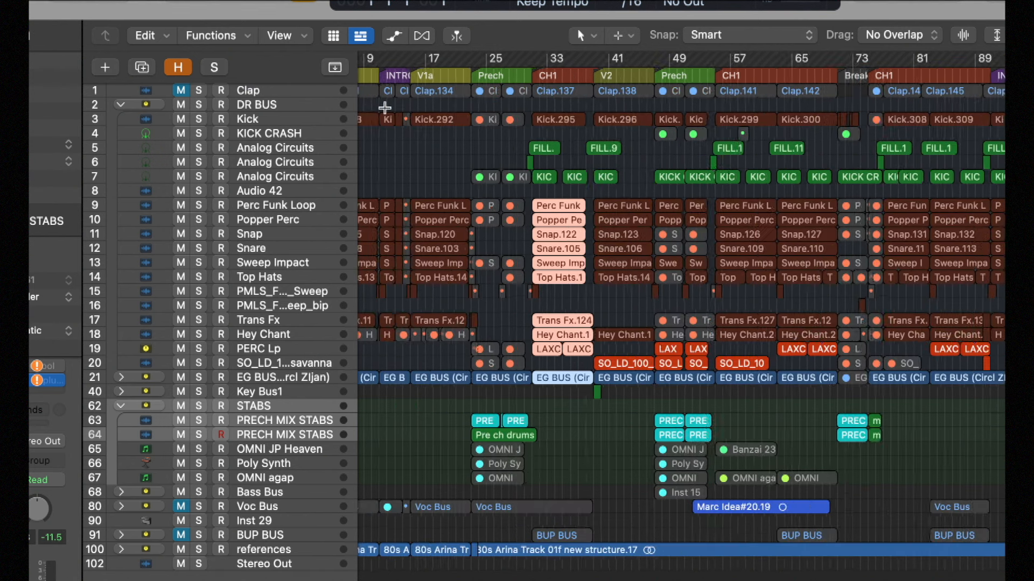
# - Marquee-select the first two bars of the opening V1a, from Kick down to STABS, and copy them with automation to bar 1, keeping crossing notes
pyautogui.hscroll(-10, 385, 108)
pyautogui.hscroll(2, 385, 114)
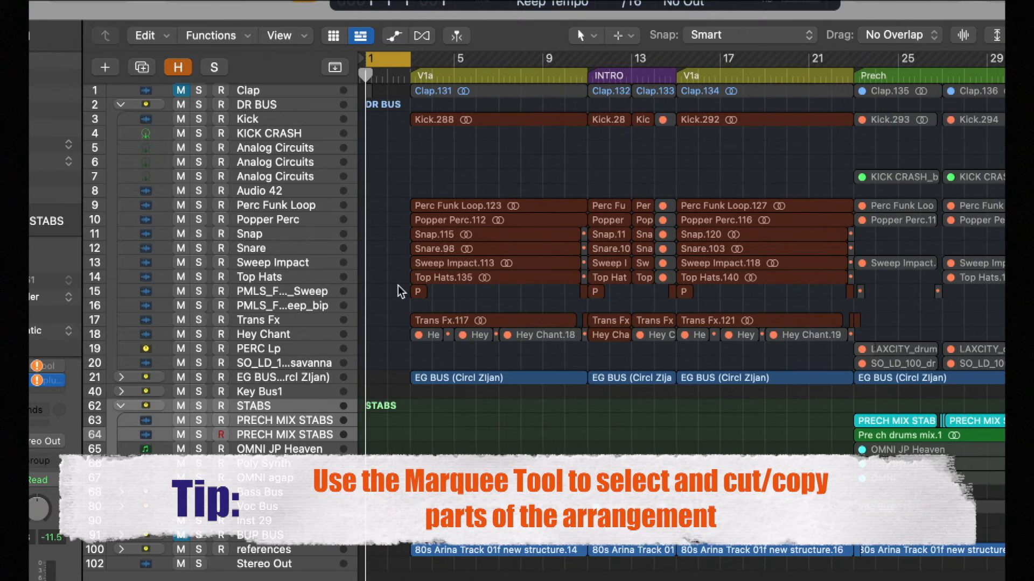
pyautogui.moveTo(412, 114); pyautogui.dragTo(457, 408)
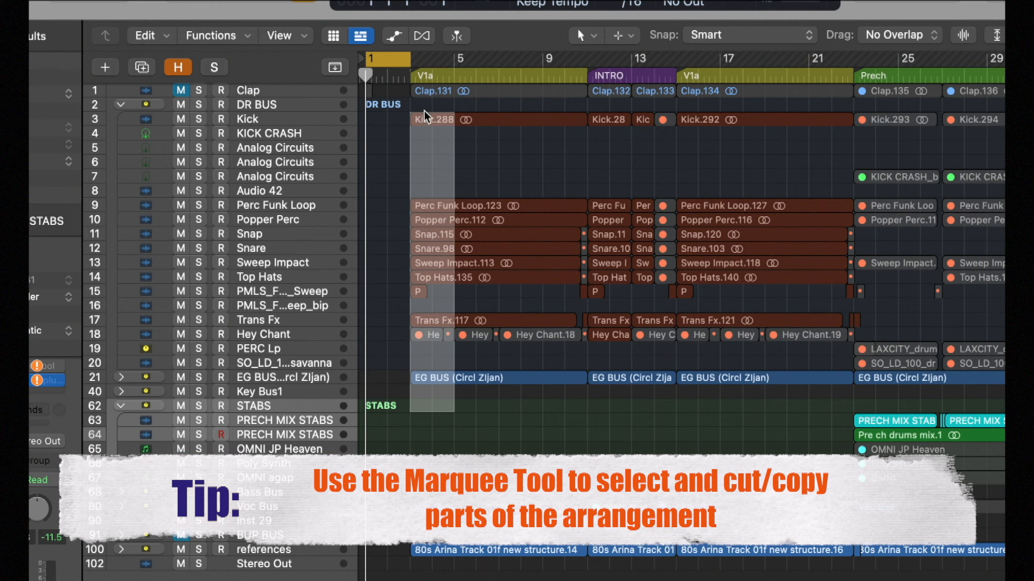
pyautogui.moveTo(433, 119); pyautogui.dragTo(376, 129)
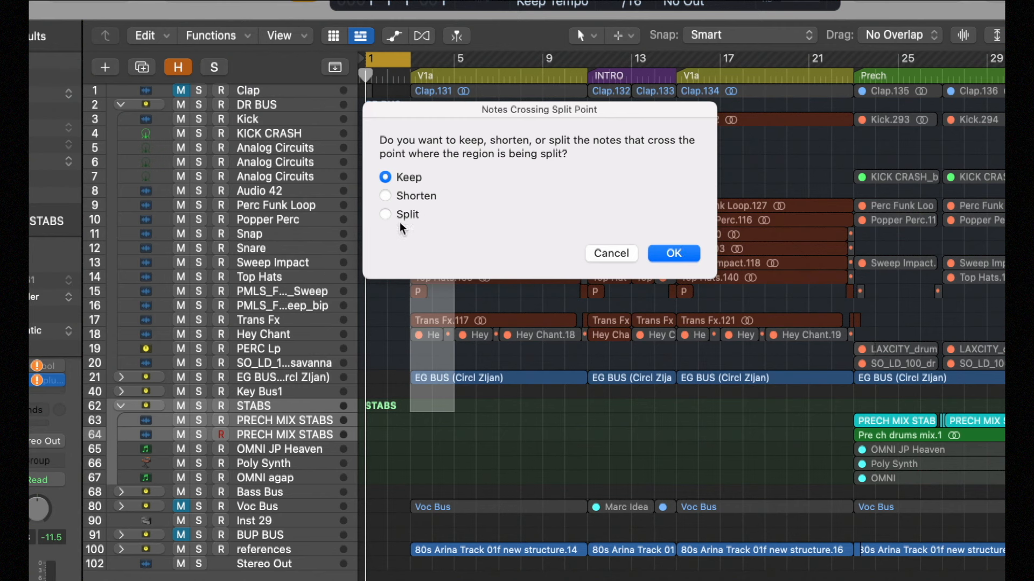
pyautogui.click(673, 253)
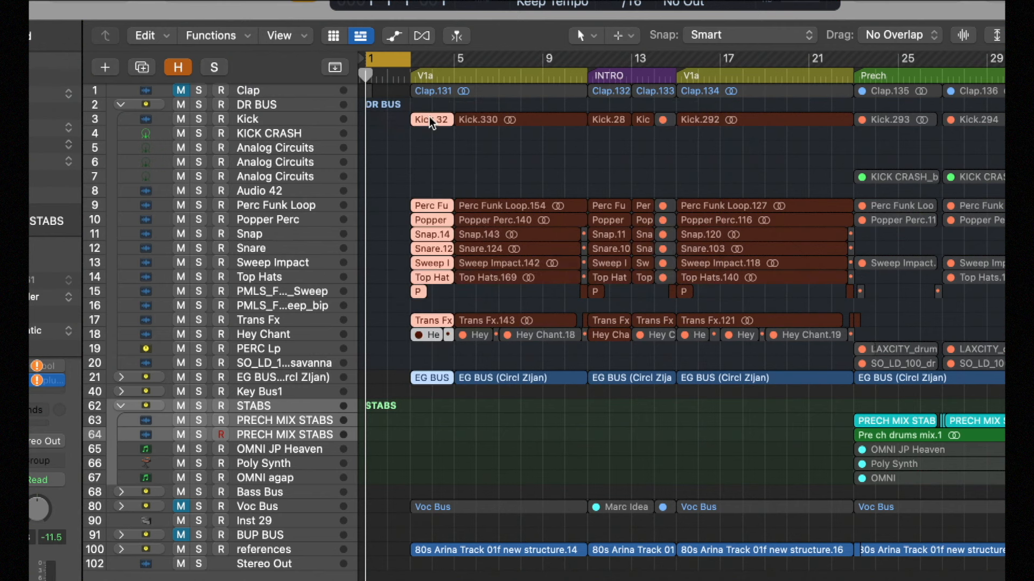
pyautogui.moveTo(374, 116); pyautogui.dragTo(374, 123)
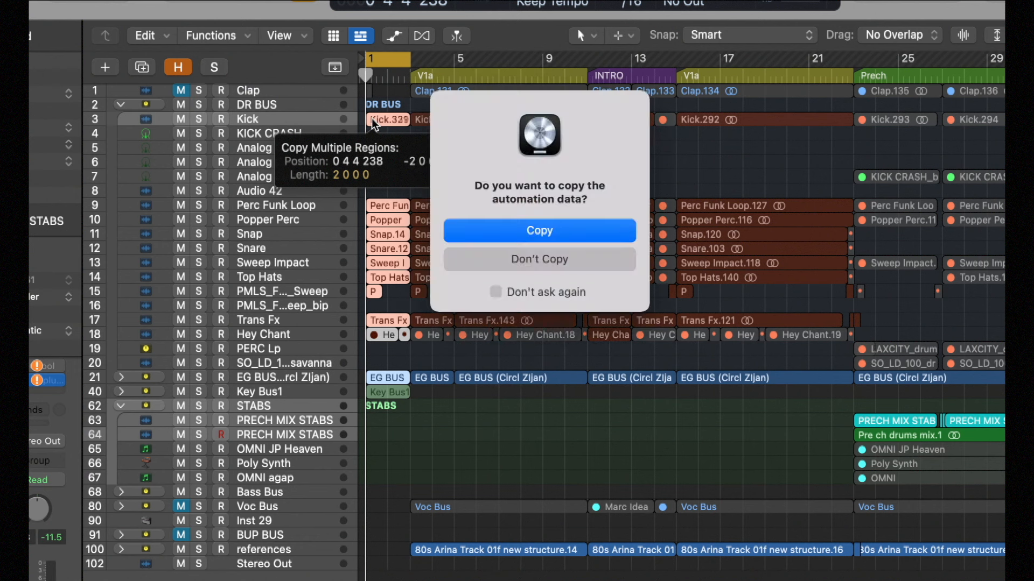
pyautogui.press('Return')
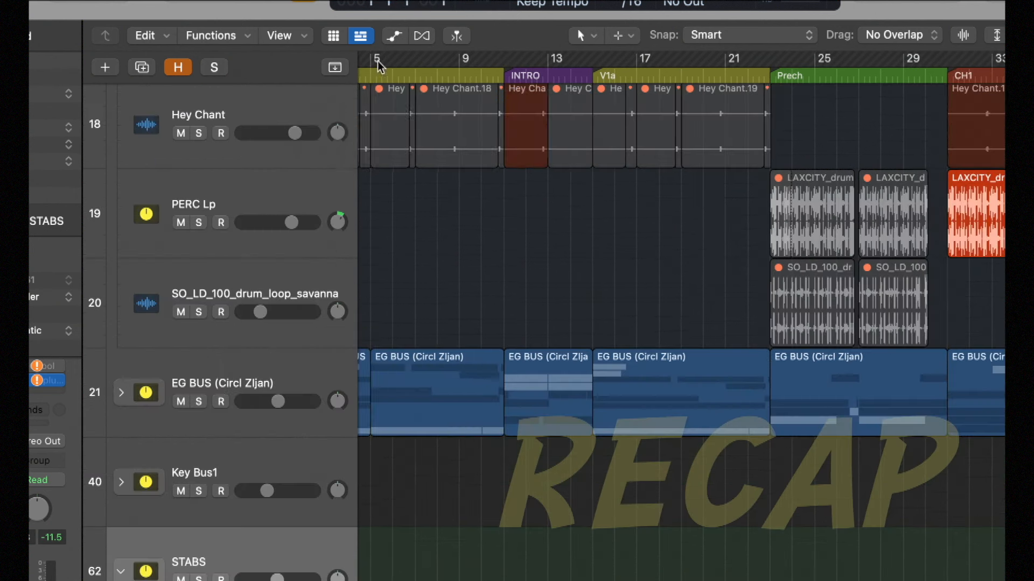
# - Set the cycle range to bars 5 to 10, move it to the second V1a at bars 15 to 23, and open the cycle range's edit commands
pyautogui.moveTo(380, 62); pyautogui.dragTo(477, 62)
pyautogui.keyDown('ctrl'); pyautogui.click(443, 59); pyautogui.keyUp('ctrl')
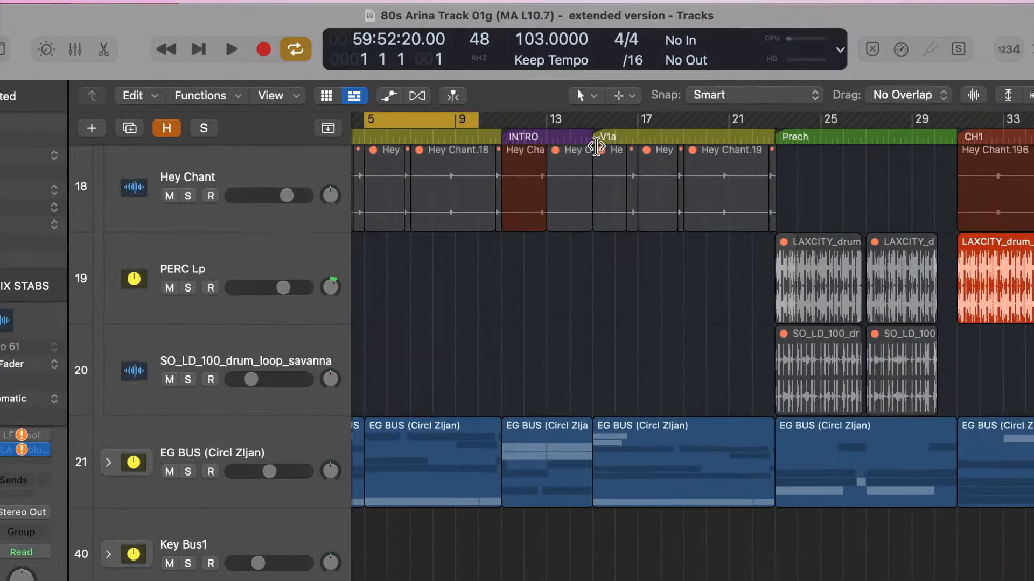
pyautogui.moveTo(596, 122); pyautogui.dragTo(788, 122)
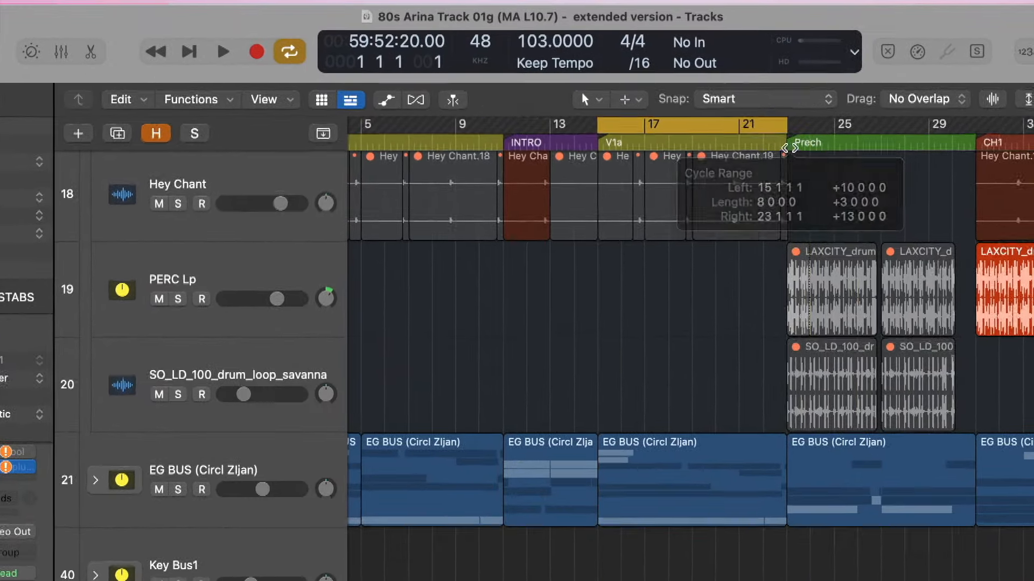
pyautogui.rightClick(743, 123)
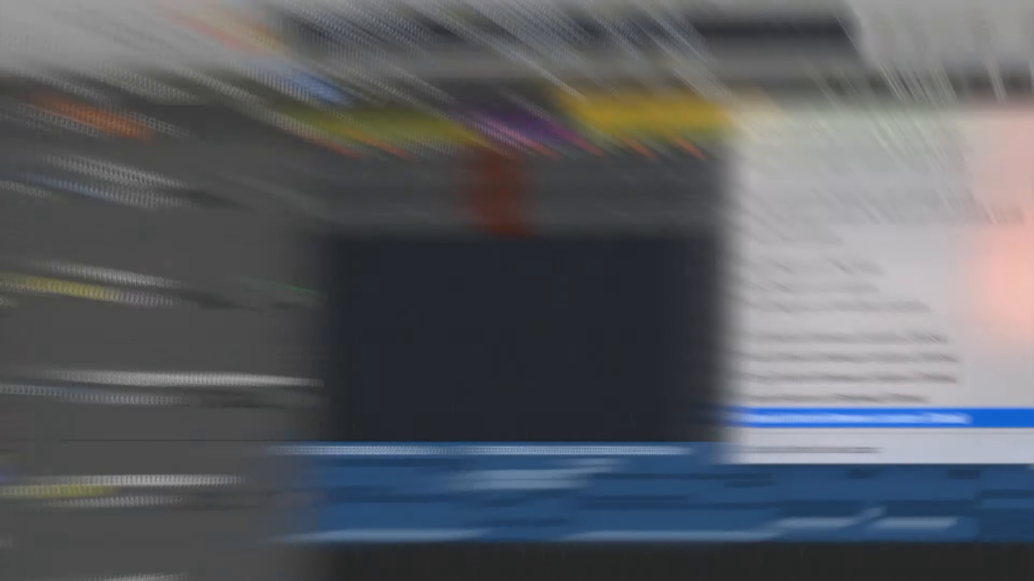